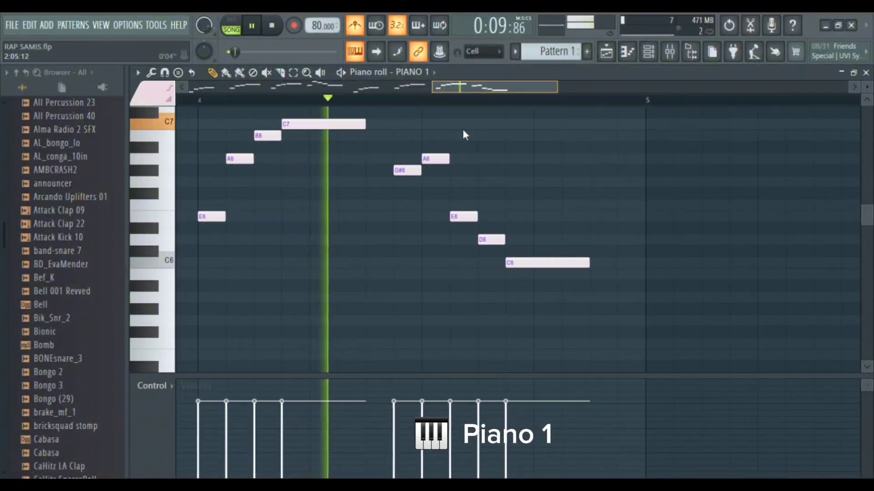
Step: Review the soloed Piano 2 track's Pattern 2 notes in the piano roll during playback, then return to the playlist
key(space)
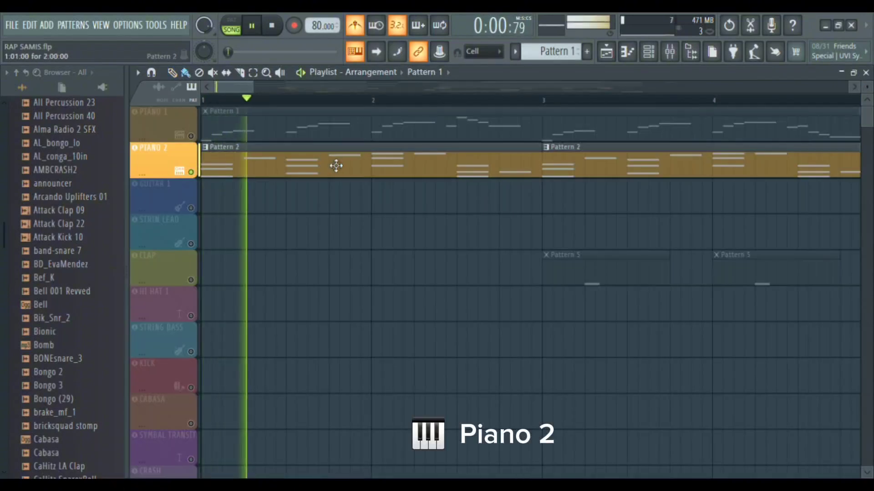
drag(244, 89, 261, 100)
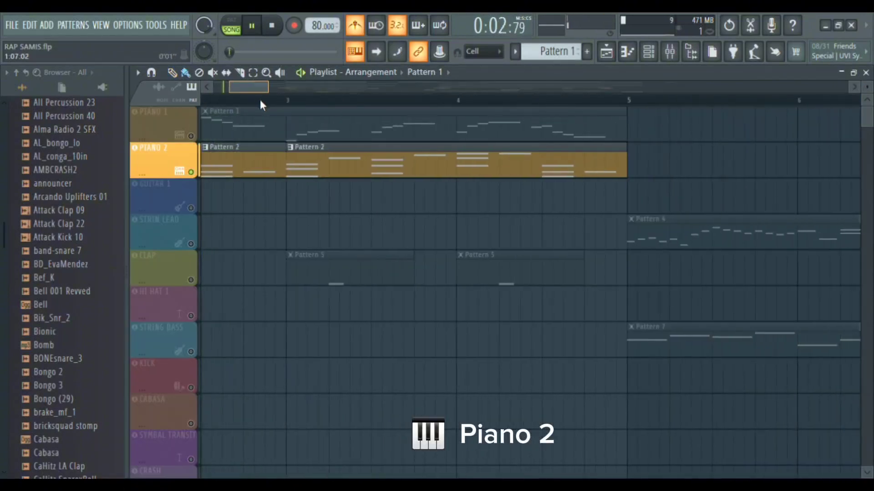
double_click(324, 162)
drag(258, 83, 334, 119)
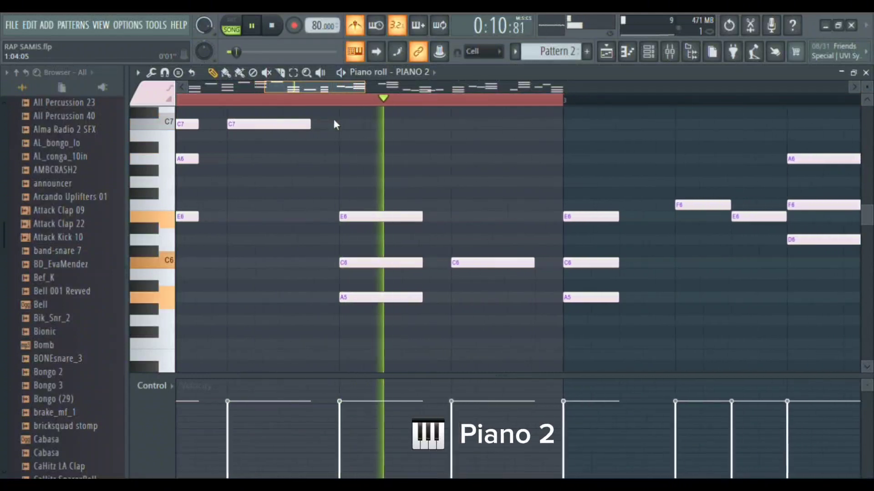
key(F5)
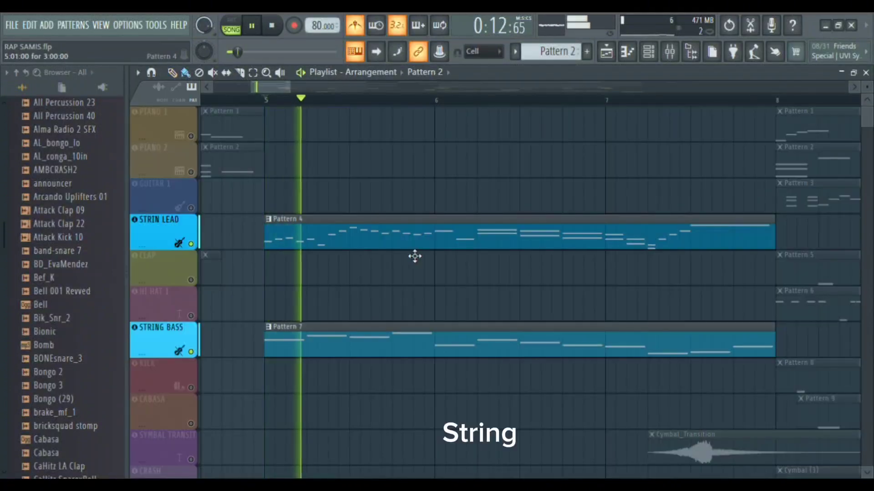
Step: Examine the notes of String Lead's Pattern 4 and Guitar 1's Pattern 3 in the piano roll during playback
double_click(427, 241)
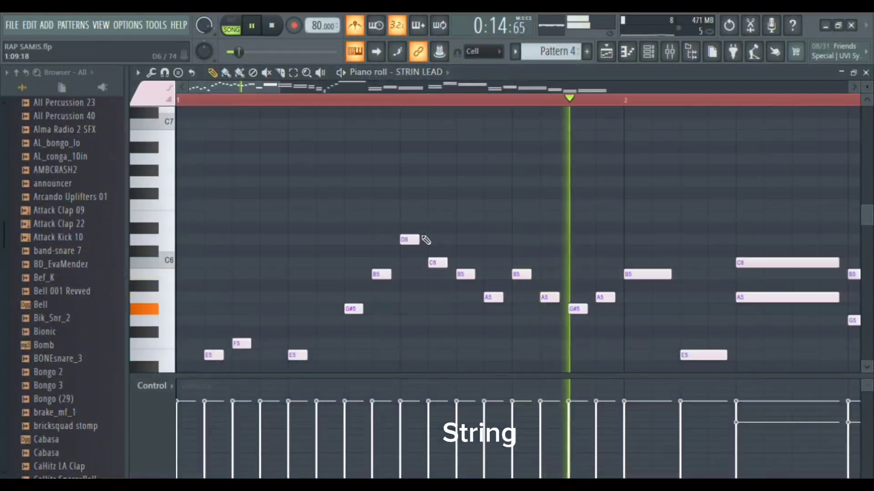
drag(272, 87, 387, 141)
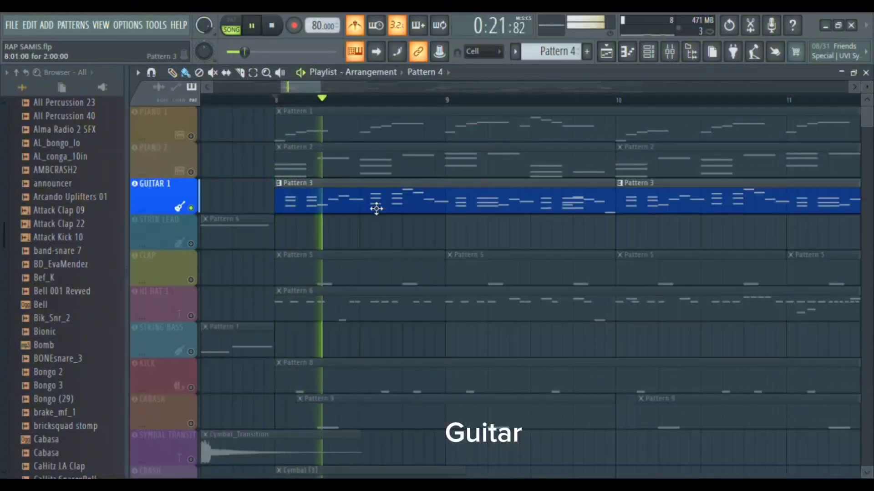
double_click(376, 208)
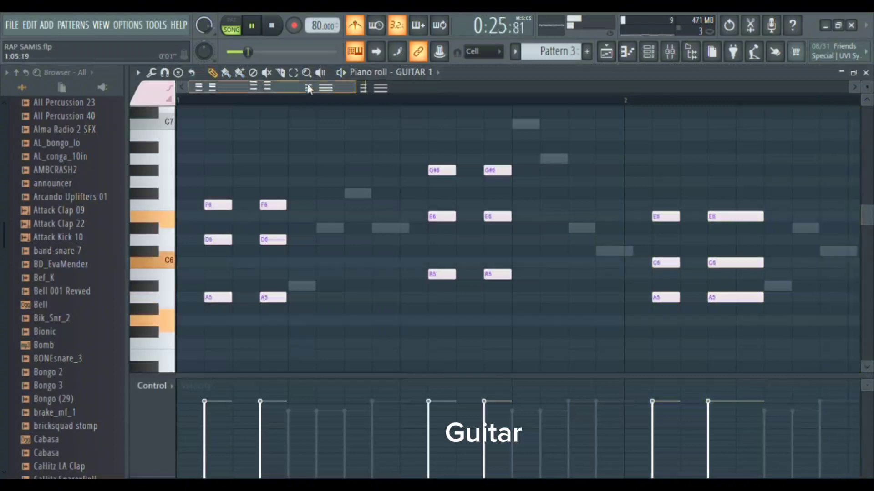
drag(285, 85, 396, 125)
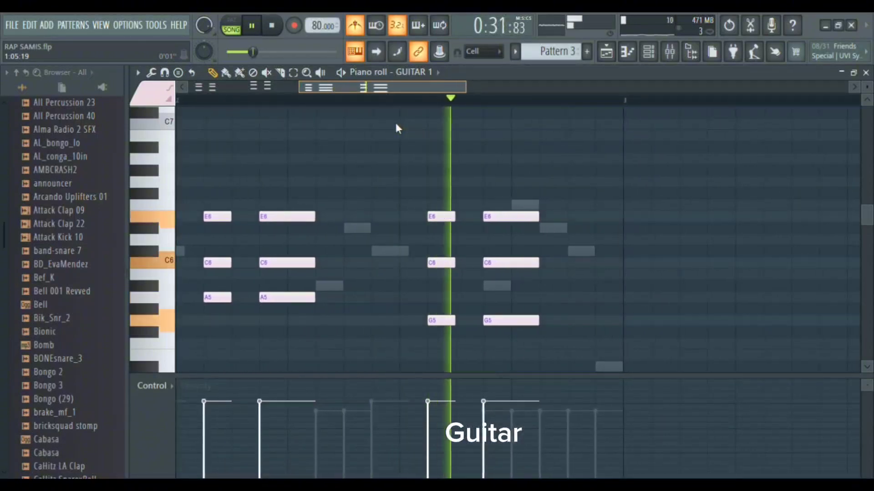
key(space)
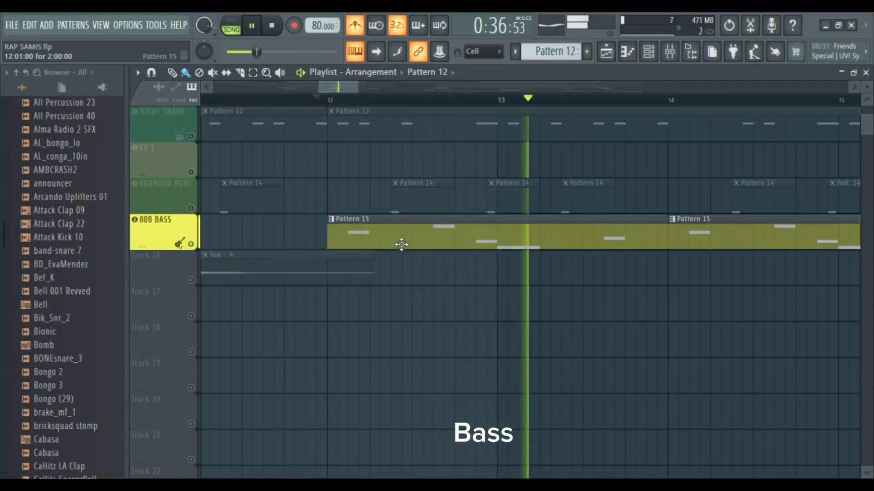
Step: Examine the notes of 808 Bass's Pattern 15 and Clap's Pattern 5 in the piano roll
double_click(401, 245)
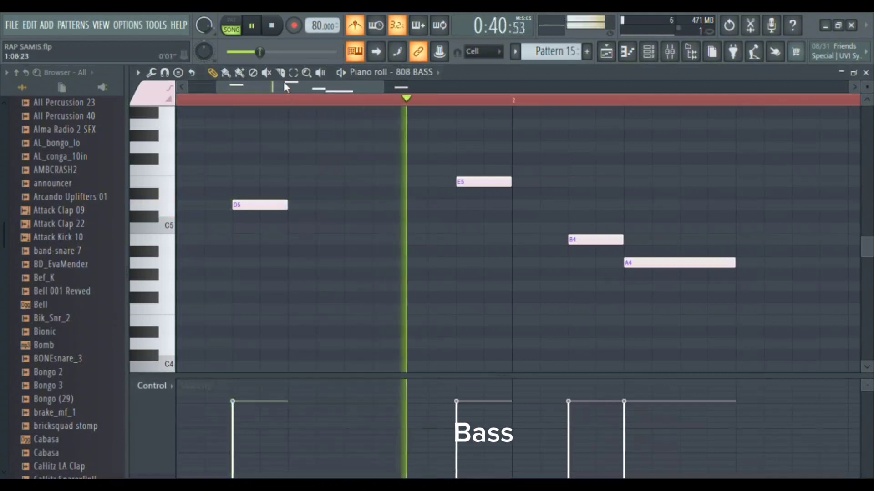
drag(283, 81, 380, 91)
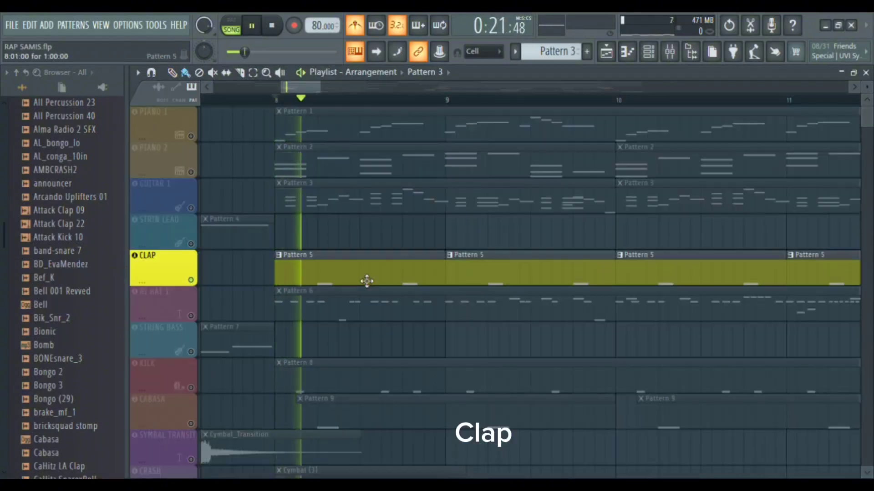
double_click(367, 282)
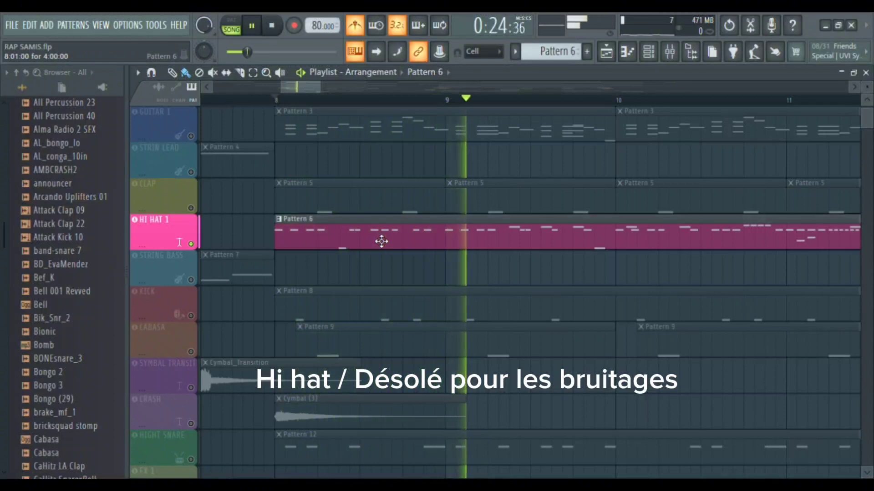
Step: Examine the notes of Hi Hat 1's Pattern 6 and the Kick's Pattern 8 in the piano roll during playback
double_click(382, 241)
scroll(378, 233, down, 4)
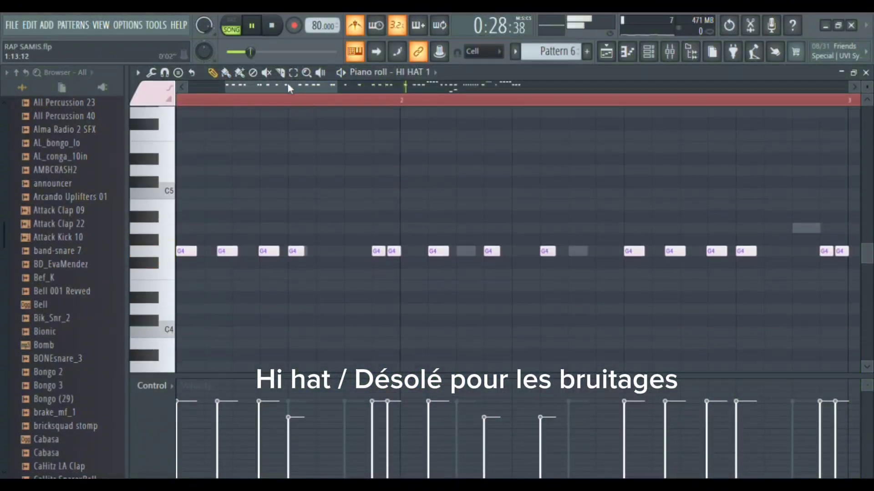
drag(285, 85, 488, 152)
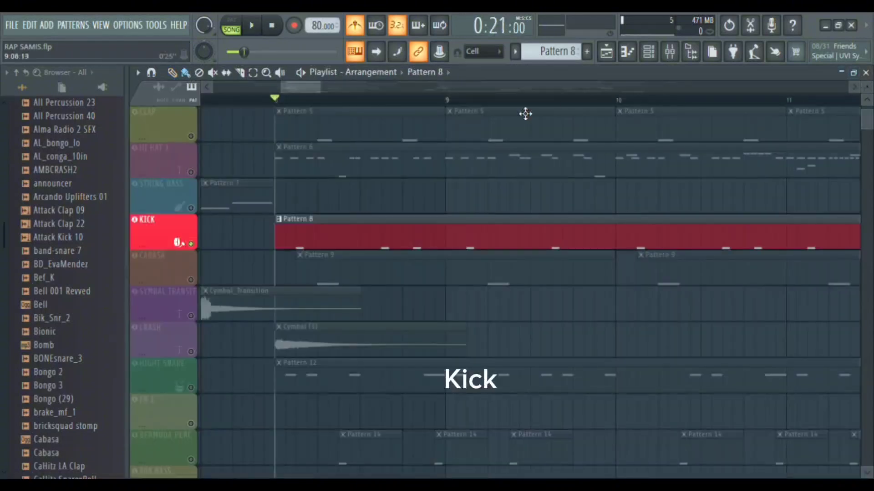
double_click(444, 246)
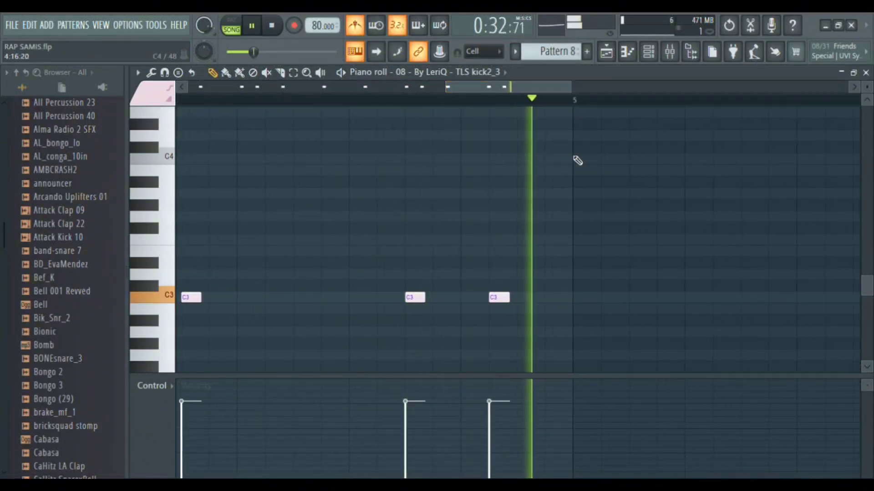
key(space)
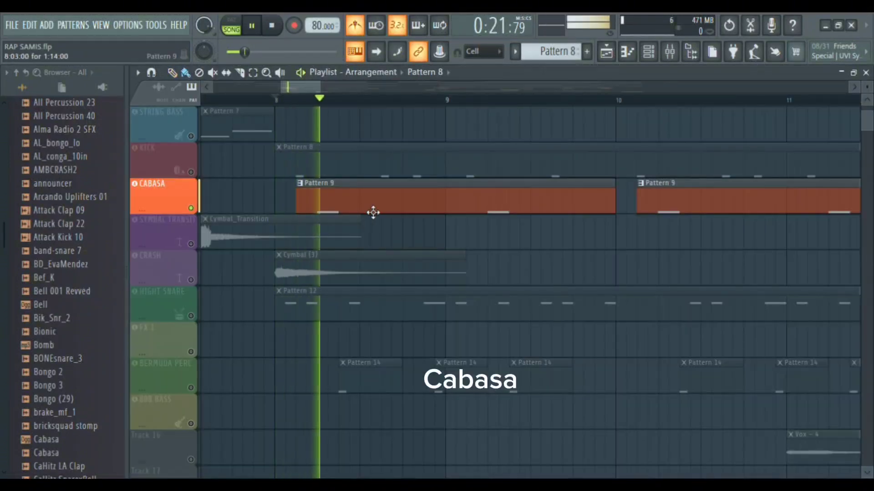
Step: Examine the notes of Cabasa's Pattern 9 and the high snare's Pattern 12 in the piano roll
double_click(373, 211)
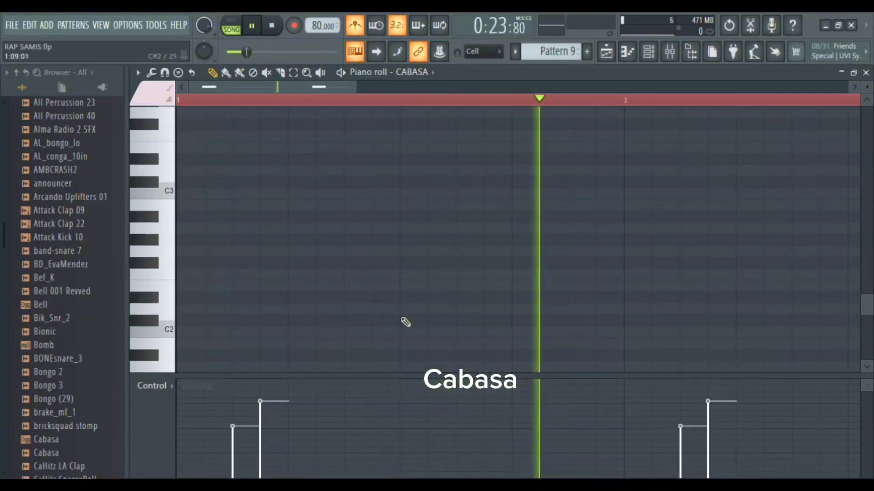
scroll(405, 319, up, 6)
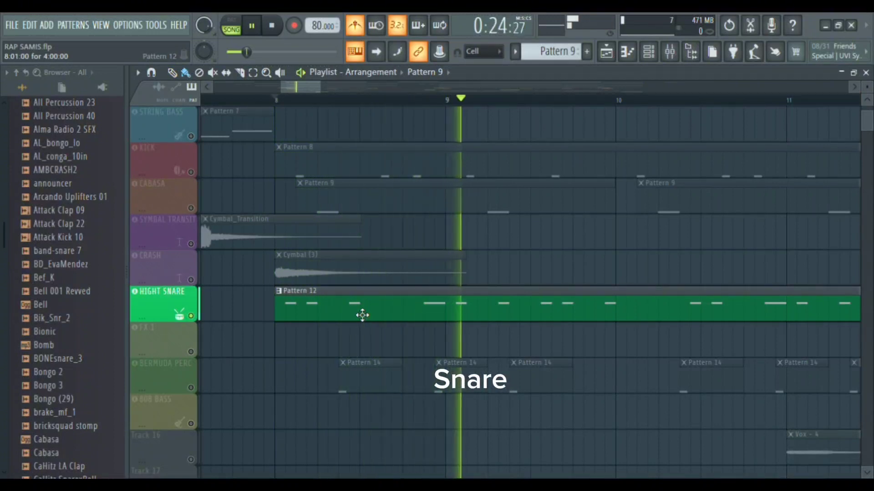
double_click(363, 315)
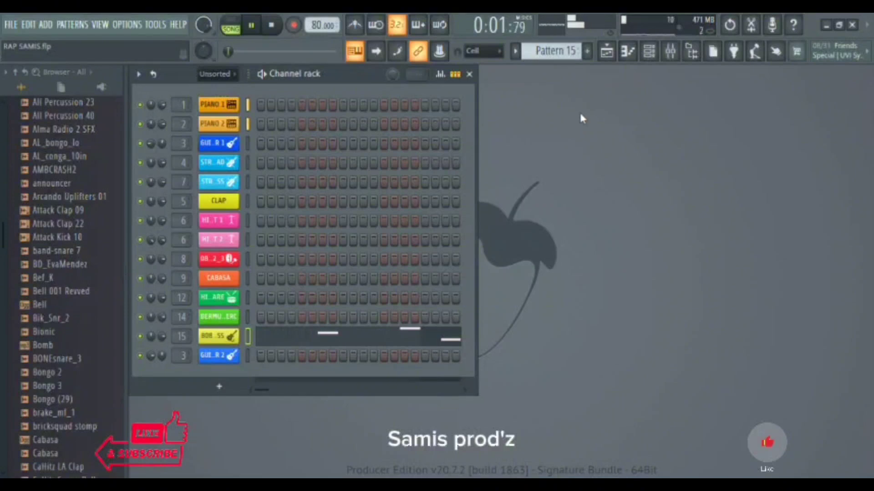
Step: Open the playlist and review the clip arrangement on all tracks through bar 14 while the song plays
click(608, 55)
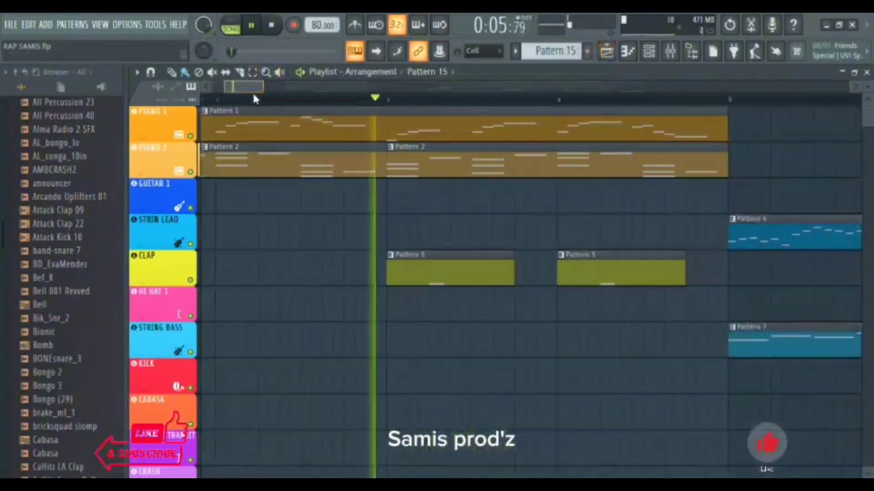
drag(253, 94, 285, 116)
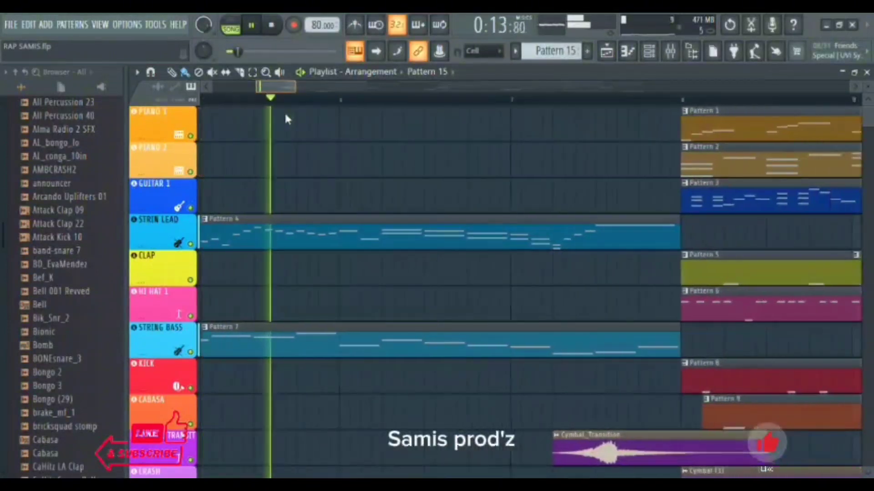
scroll(367, 185, down, 2)
scroll(370, 184, up, 1)
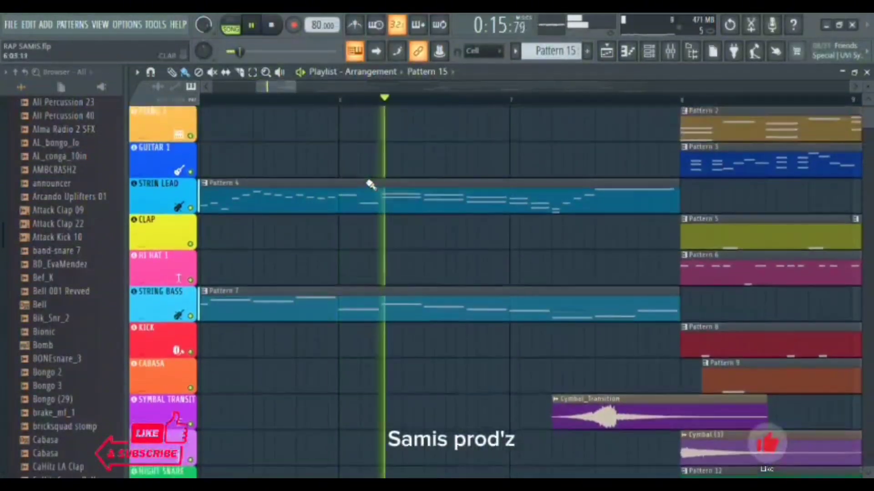
drag(272, 101, 288, 111)
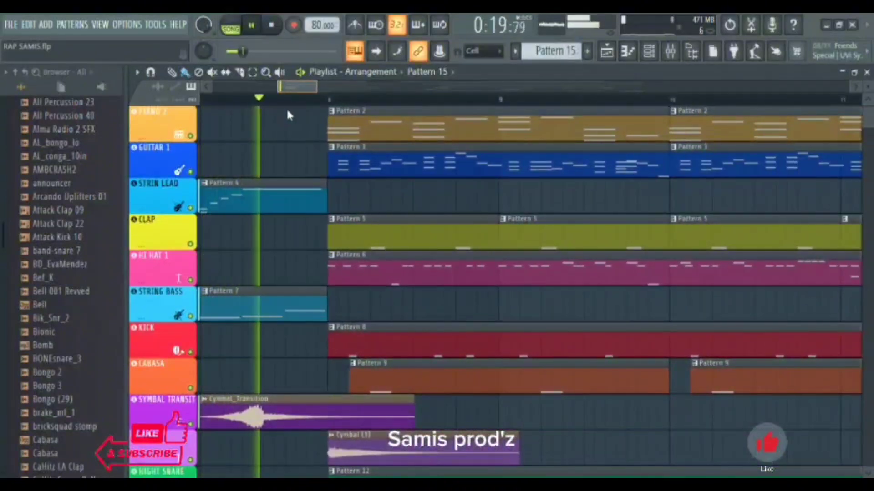
scroll(288, 111, right, 2)
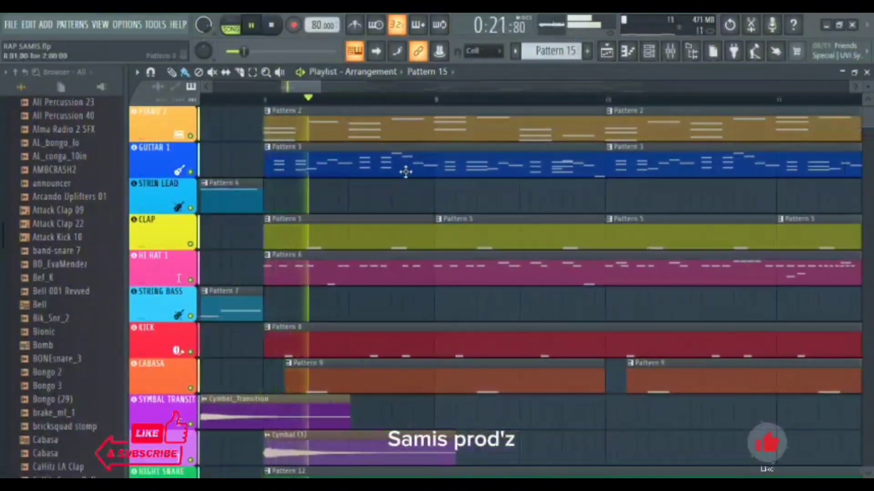
scroll(419, 185, down, 6)
scroll(421, 183, down, 3)
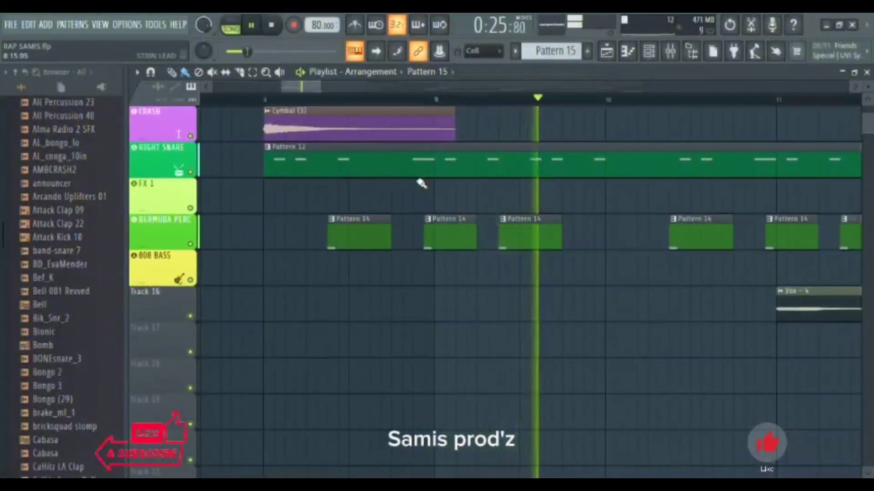
scroll(422, 184, up, 10)
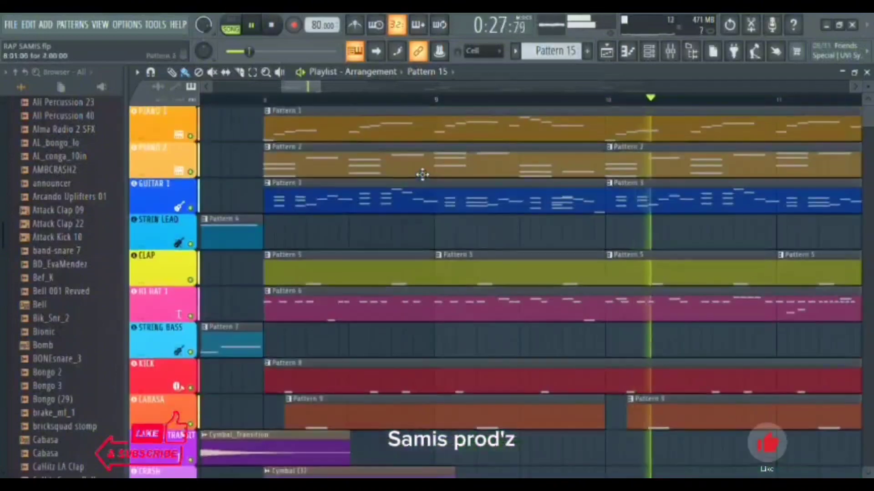
drag(311, 91, 342, 122)
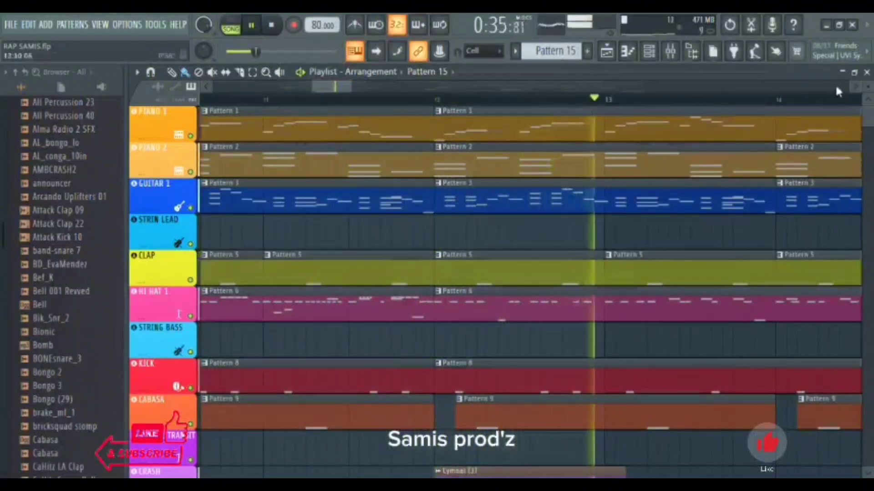
Step: Inspect the levels, panning and routing of all mixer tracks during playback, then close the mixer
click(608, 54)
click(670, 54)
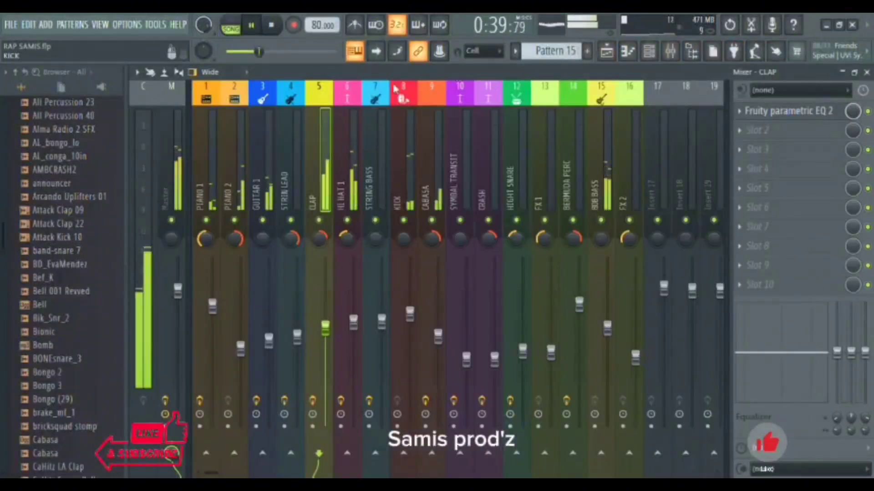
scroll(215, 474, left, 1)
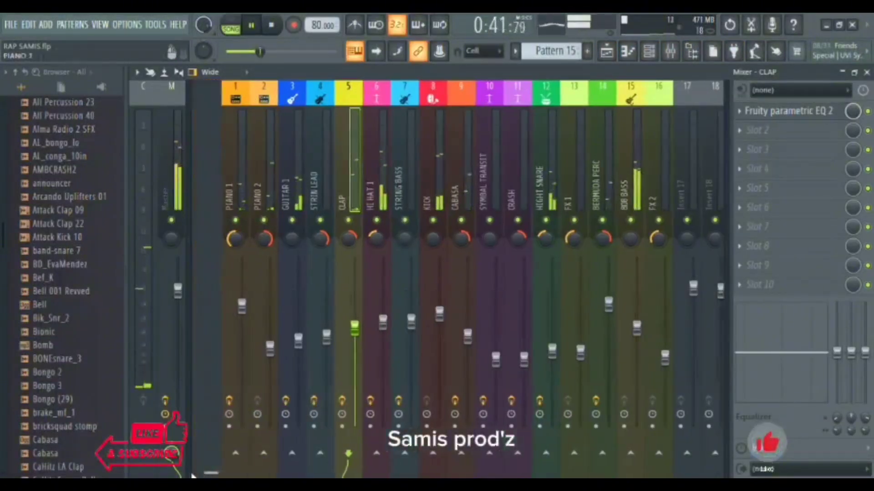
scroll(211, 473, right, 1)
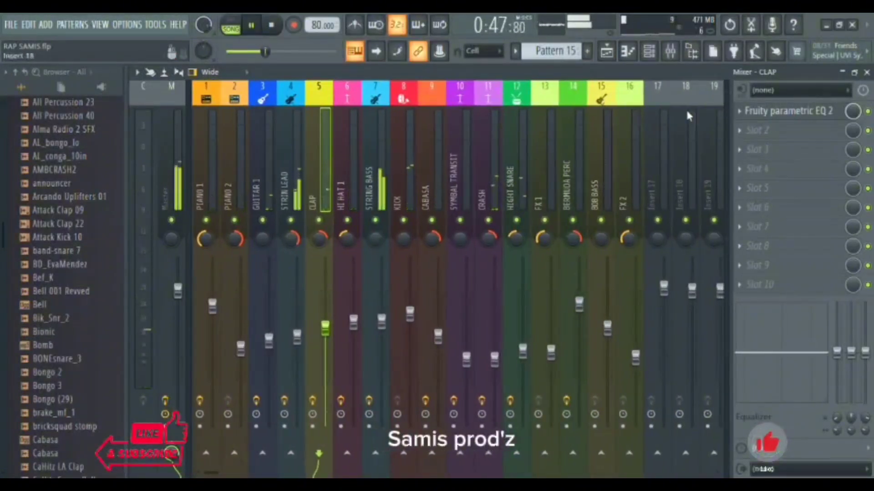
click(867, 73)
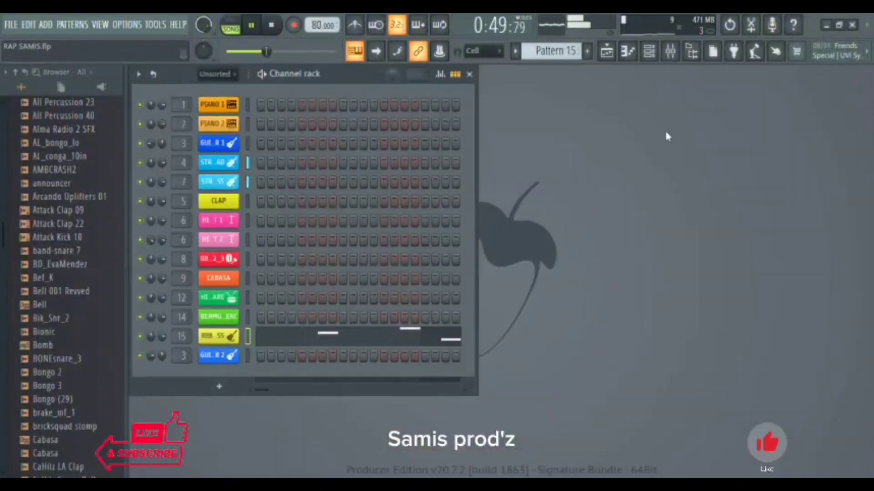
Step: Open the playlist and review the clip arrangement on all tracks from bar 20 to bar 25 during playback
click(606, 52)
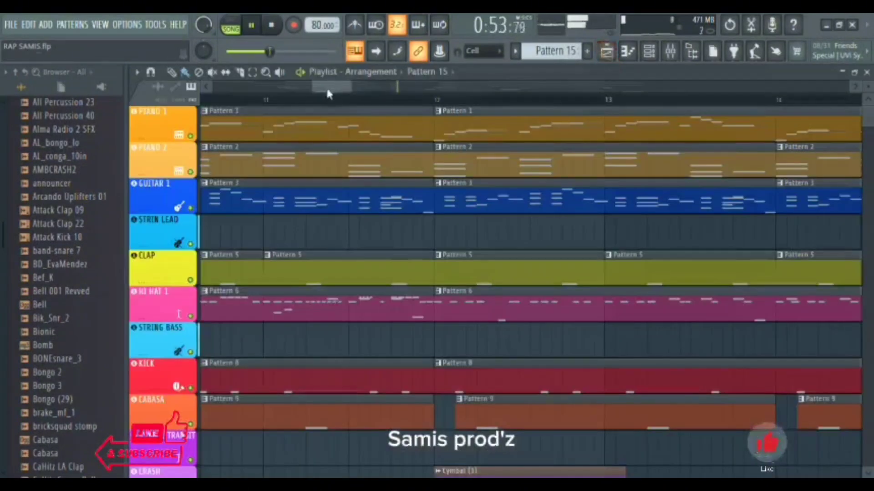
drag(328, 93, 419, 159)
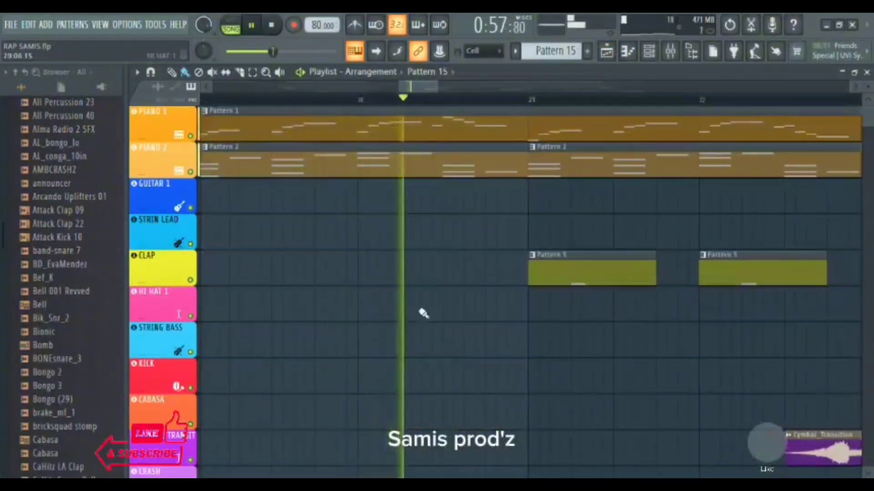
scroll(423, 313, down, 6)
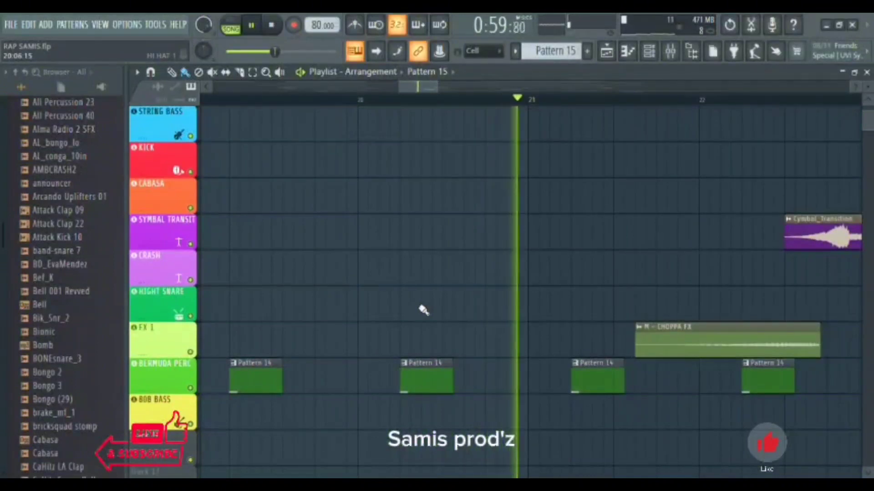
scroll(422, 310, up, 5)
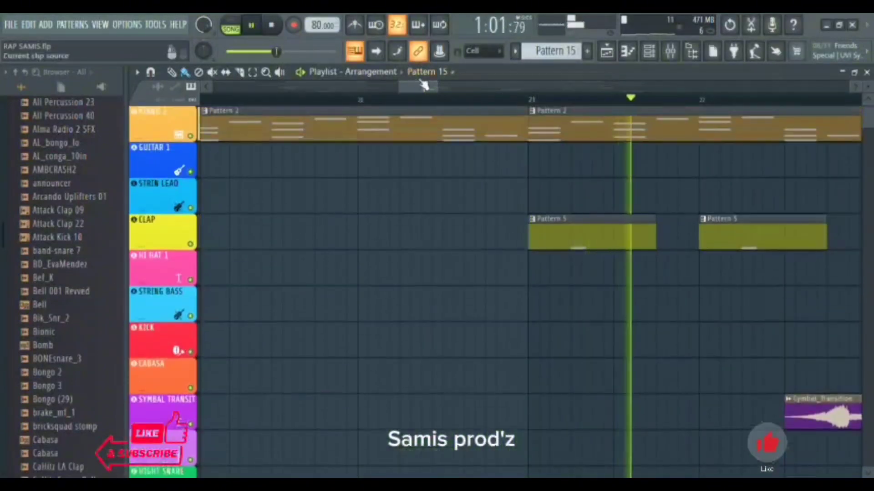
drag(423, 85, 448, 122)
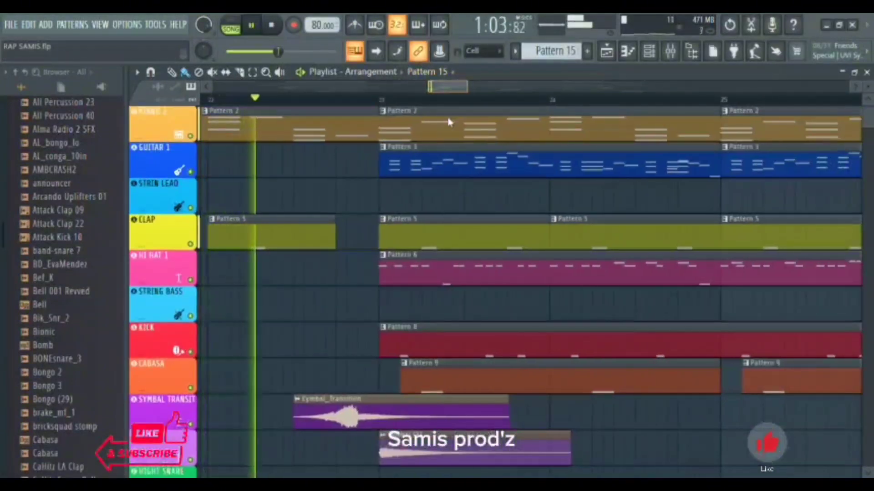
scroll(468, 304, down, 2)
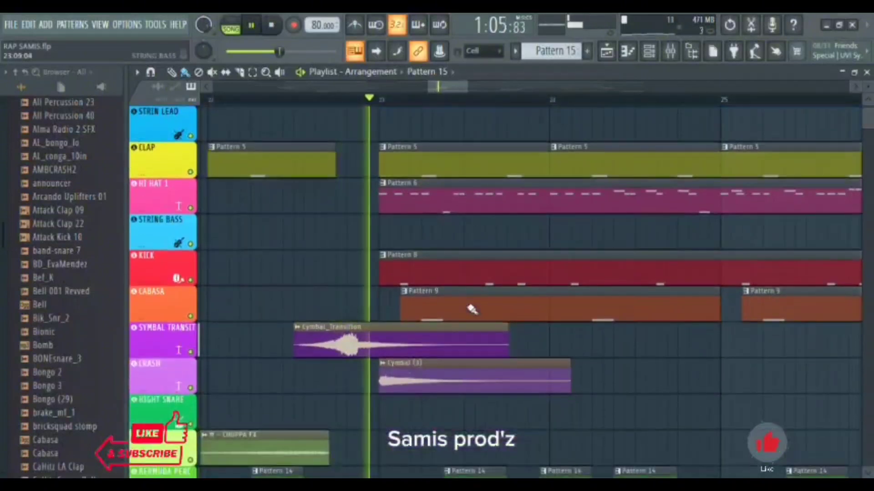
scroll(472, 310, down, 2)
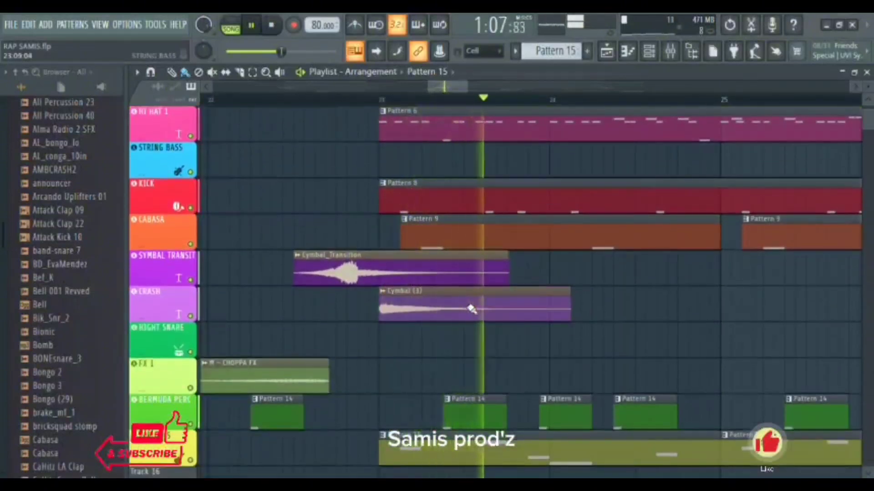
Step: Follow the playback through bars 26 to 34, examining the clips on the tracks from Hi Hat 1 down to Bob Bass
drag(450, 93, 486, 128)
scroll(485, 128, right, 1)
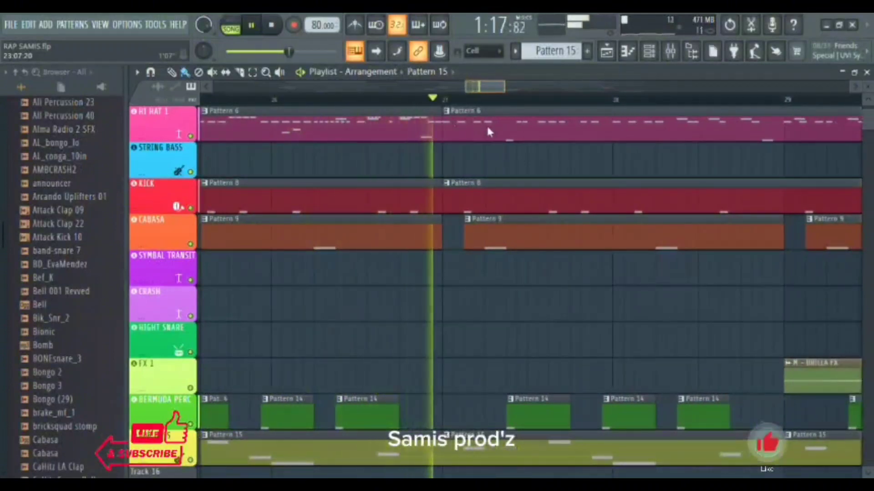
scroll(486, 124, right, 8)
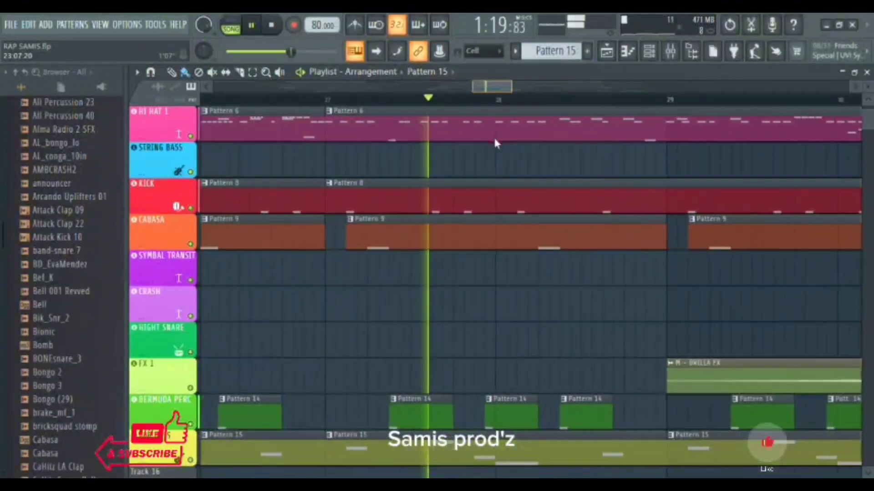
scroll(504, 171, right, 6)
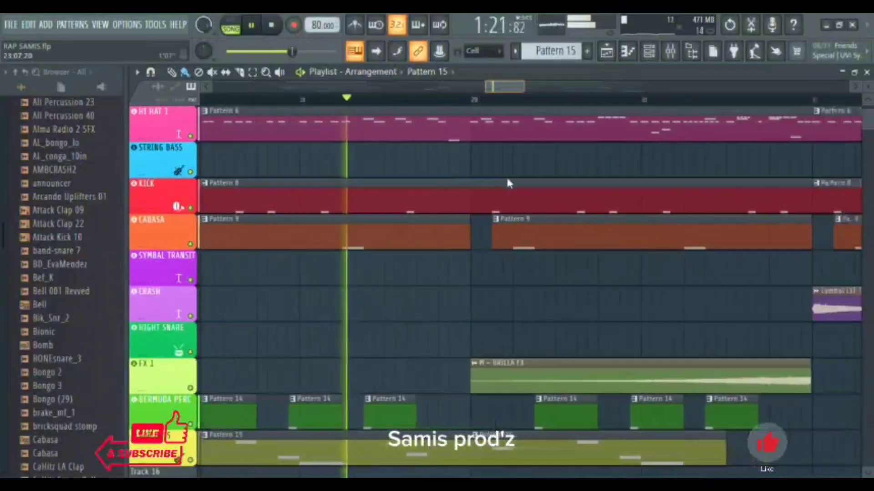
scroll(517, 223, right, 5)
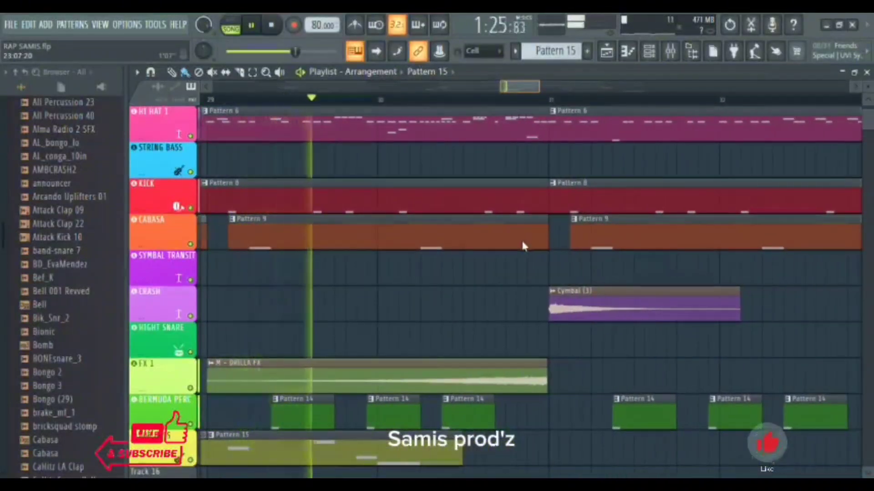
scroll(523, 245, right, 3)
scroll(526, 255, right, 1)
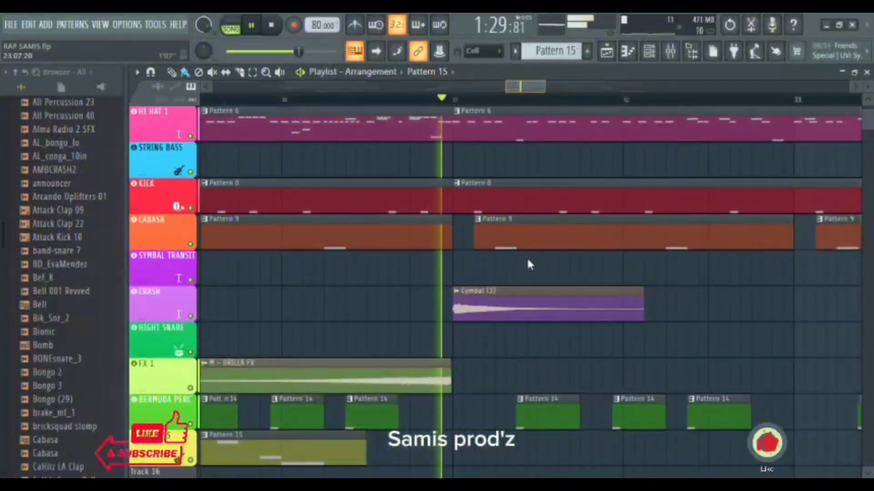
scroll(529, 260, right, 6)
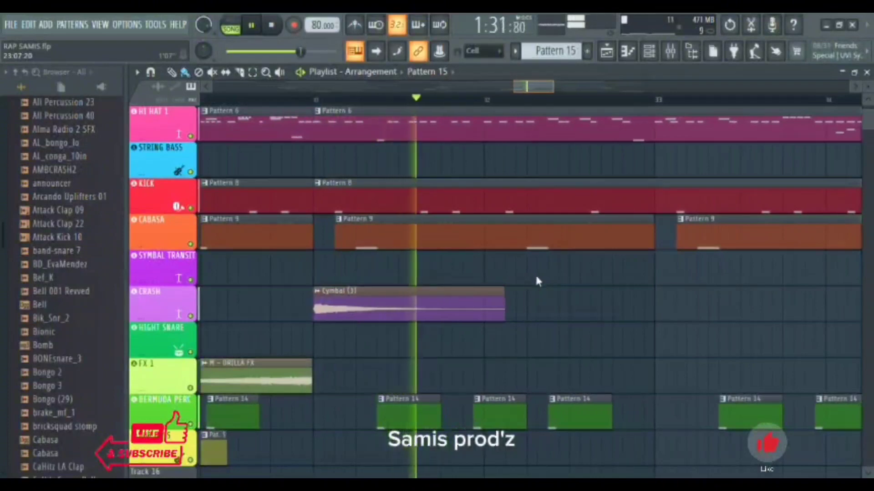
scroll(536, 277, right, 2)
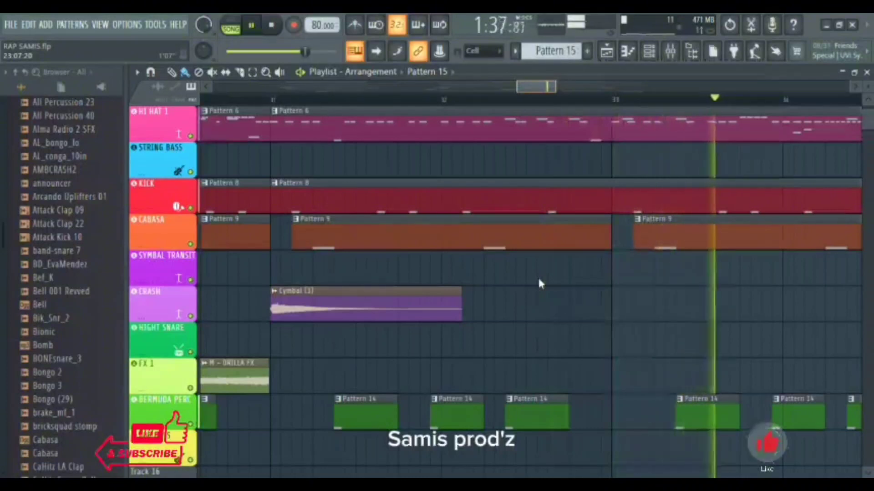
Step: Review the playlist clips from bar 33 to bar 39, covering the drum and bass tracks and the piano and guitar tracks
scroll(539, 280, right, 15)
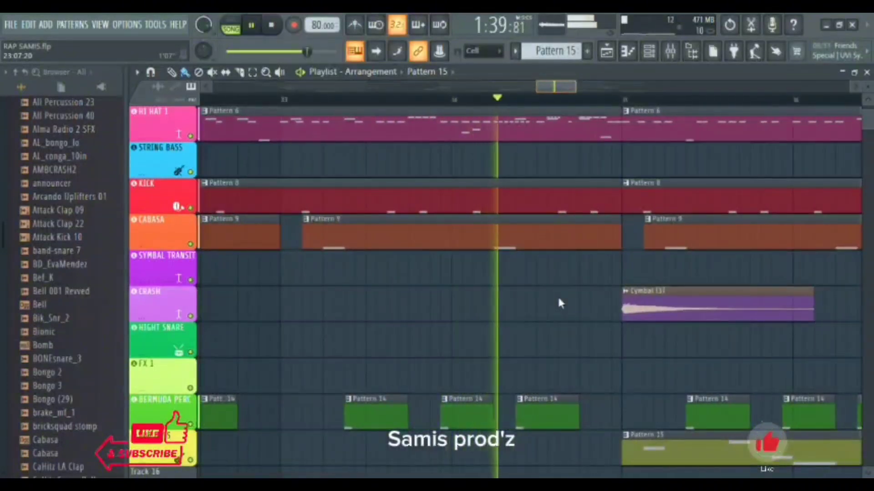
scroll(565, 307, right, 8)
scroll(574, 313, right, 11)
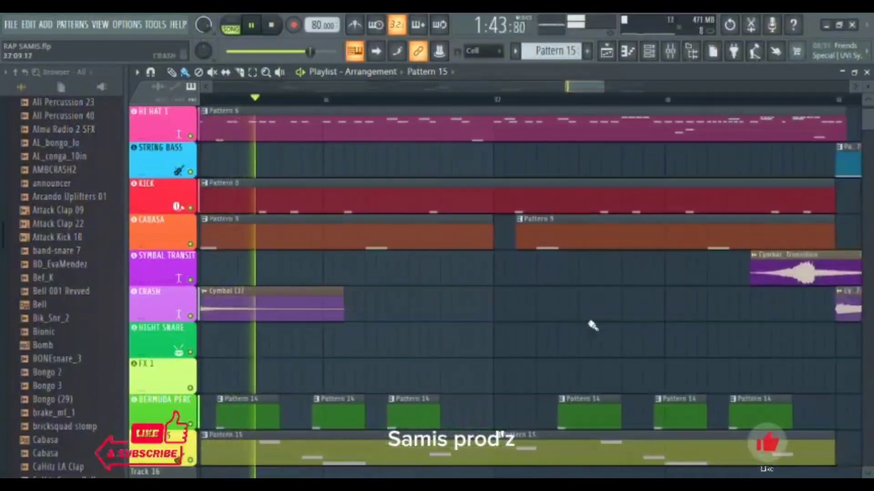
scroll(587, 322, down, 2)
scroll(588, 322, right, 1)
scroll(592, 318, up, 7)
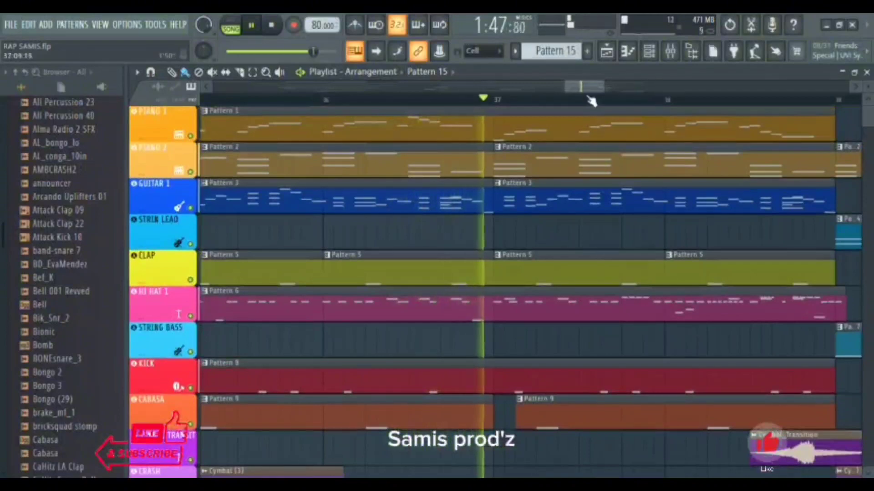
Step: Examine the closing section from bar 39 to bar 43, from the piano and string clips down to the percussion and FX clips
scroll(595, 108, right, 15)
scroll(605, 121, right, 6)
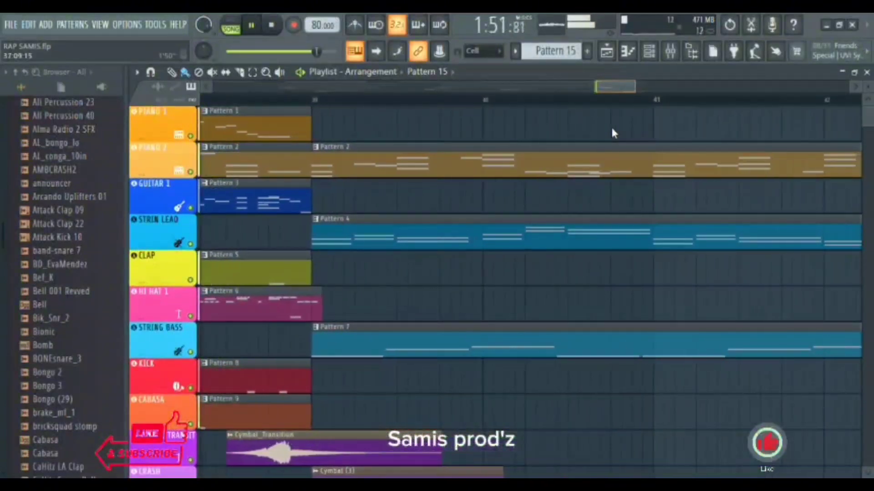
scroll(588, 302, down, 1)
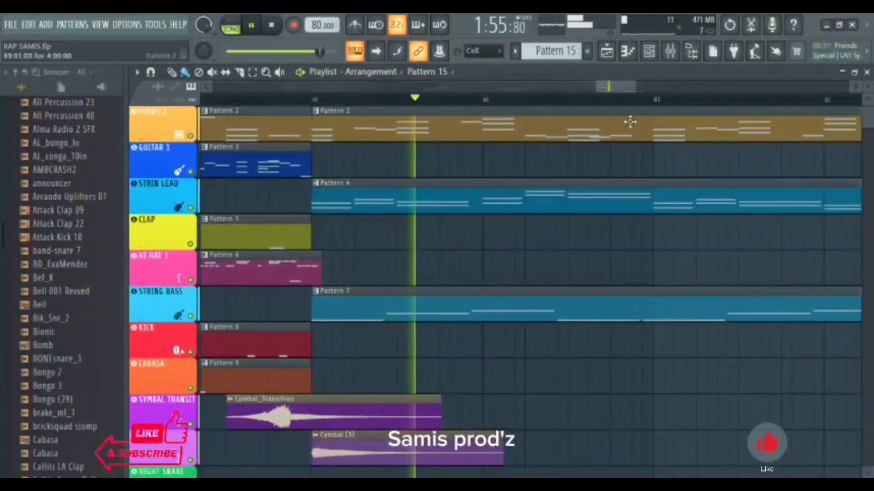
drag(624, 86, 640, 113)
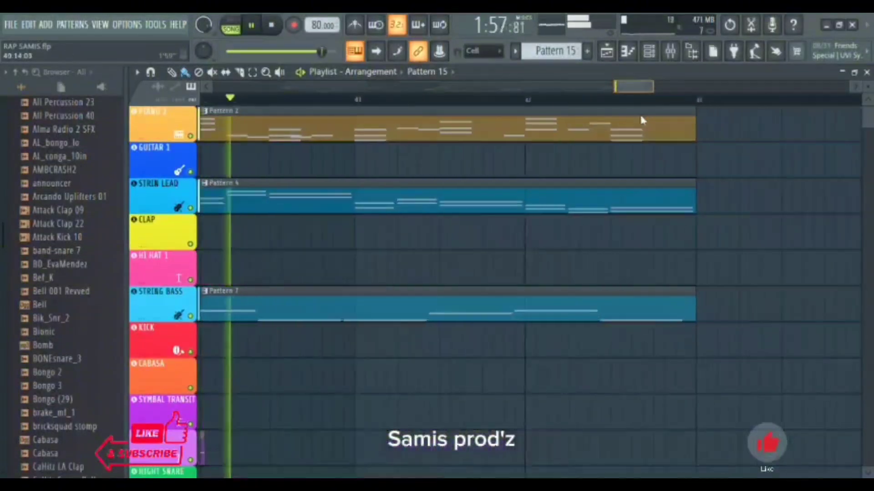
scroll(579, 264, down, 1)
scroll(578, 264, down, 1)
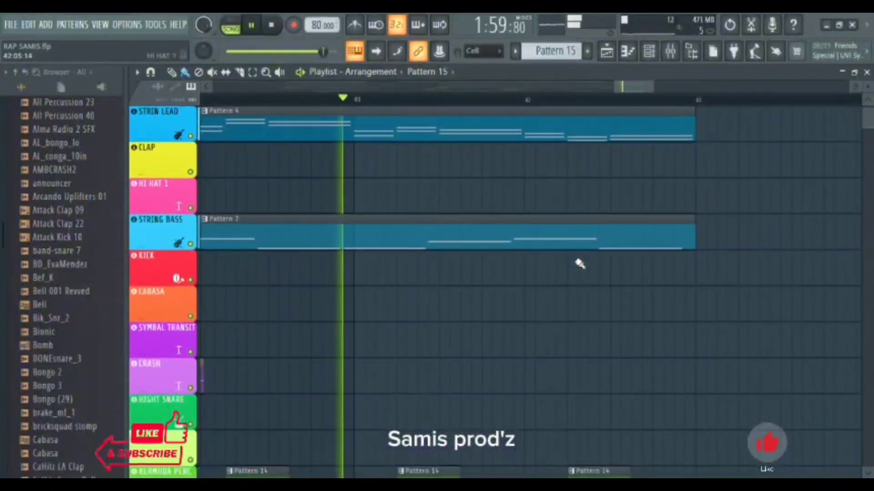
scroll(577, 262, down, 3)
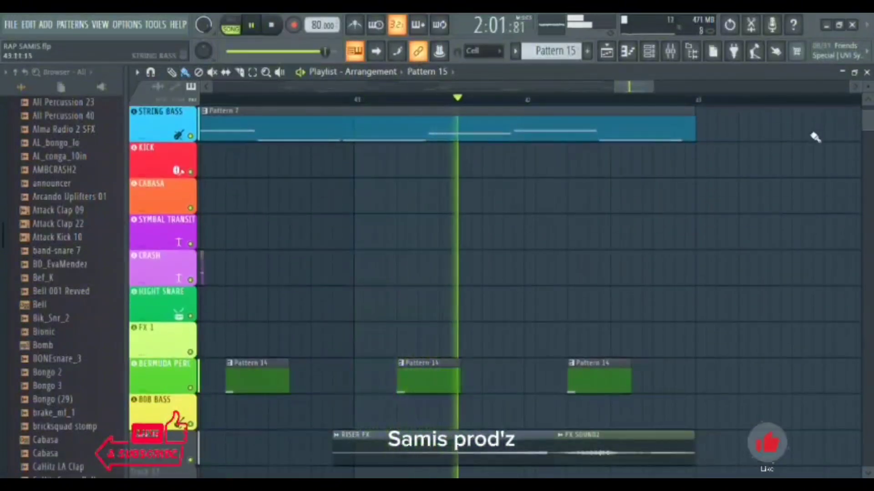